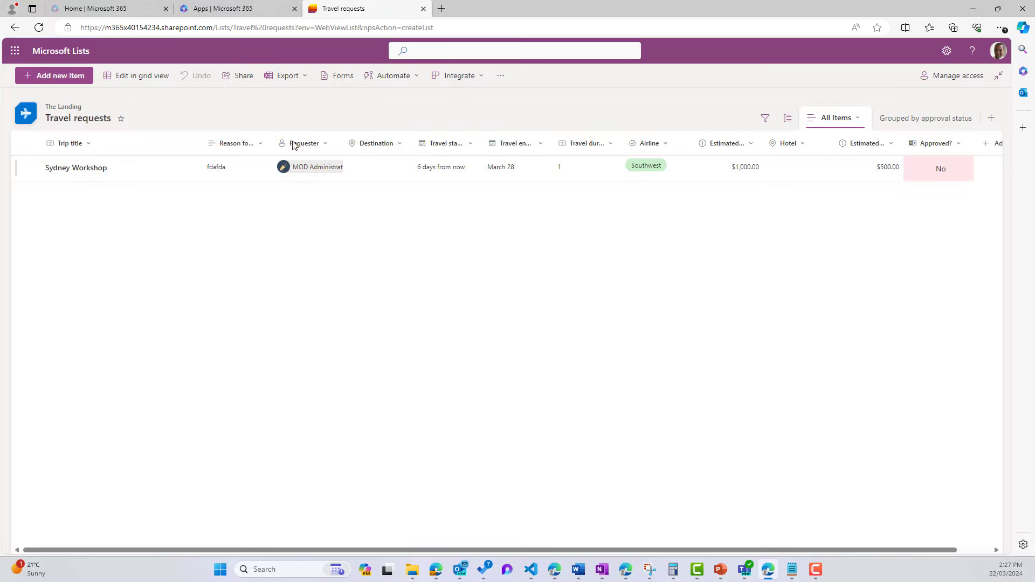
Add and save a 'Melbourne Conference' travel request with reason 'fdafda' and a suggested requester.
click(72, 78)
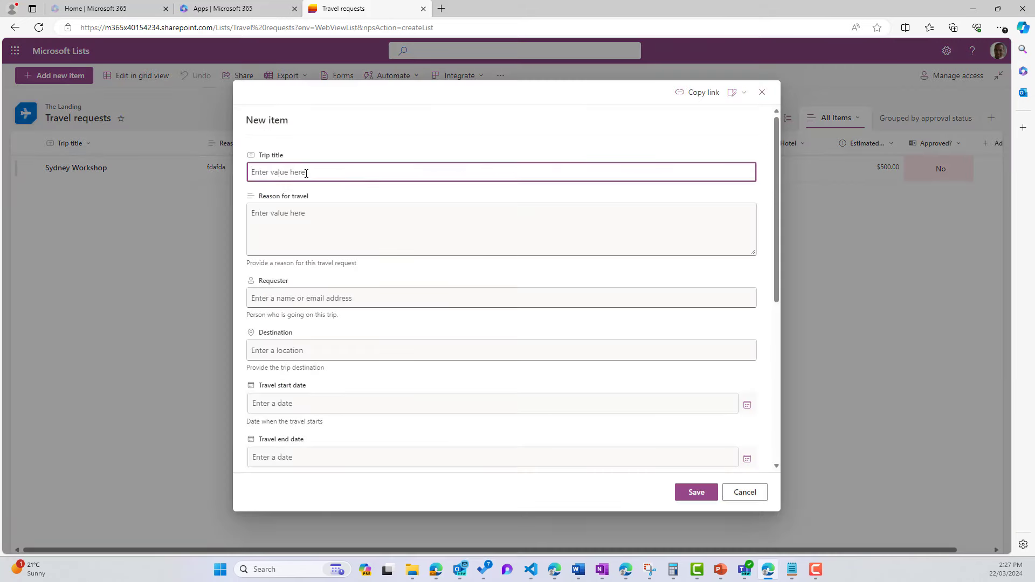
text(Melbourne Conference)
click(321, 225)
text(fdafda)
click(321, 299)
text(alex)
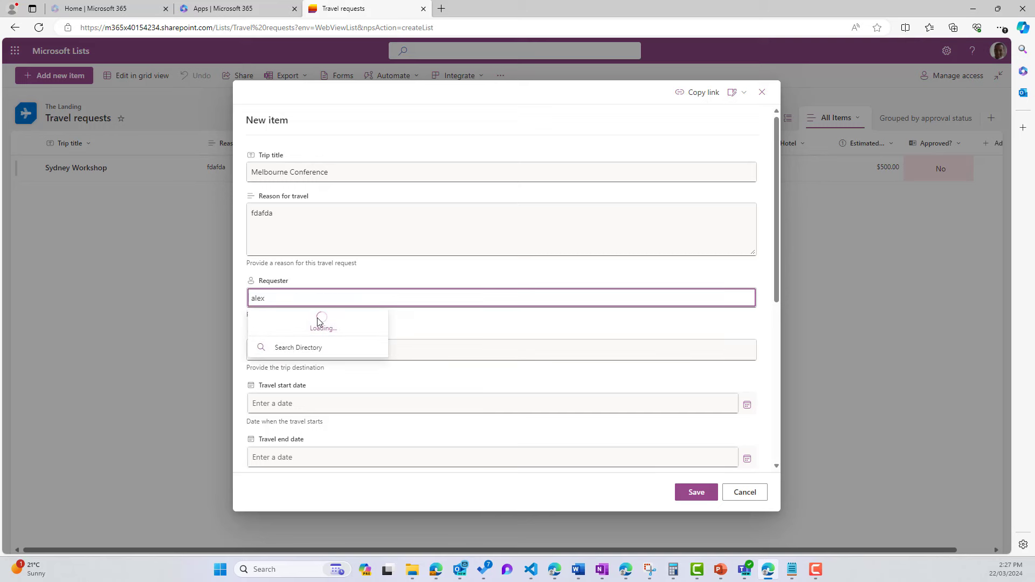
click(317, 324)
click(318, 405)
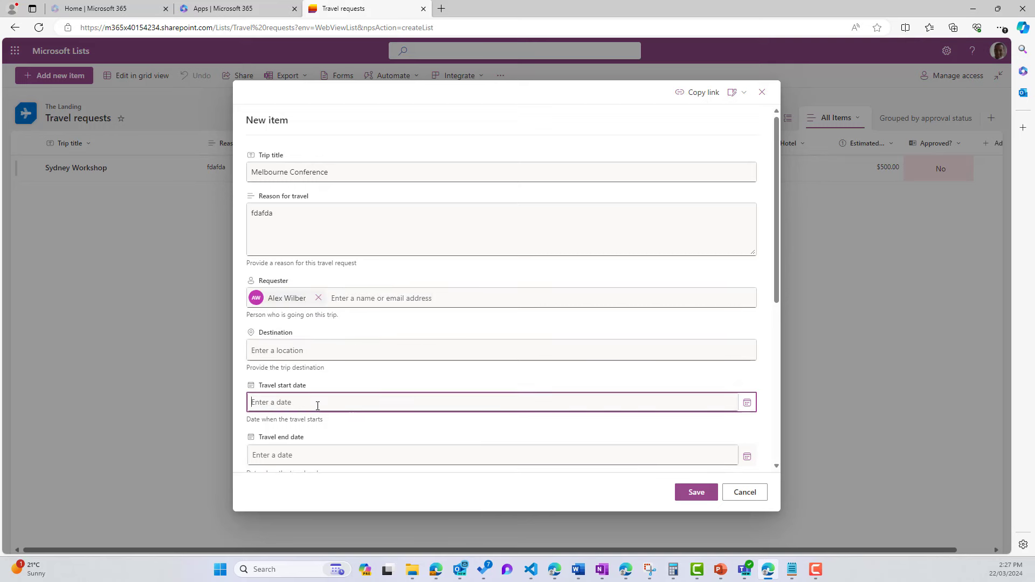
click(695, 492)
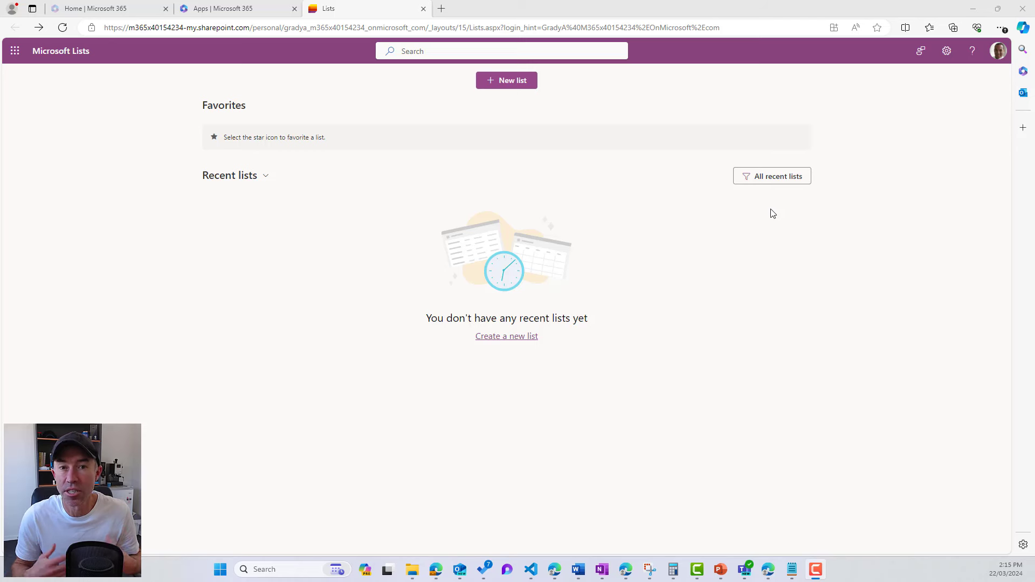
Preview the Travel requests template among the new-list templates and scroll its sample table.
click(520, 84)
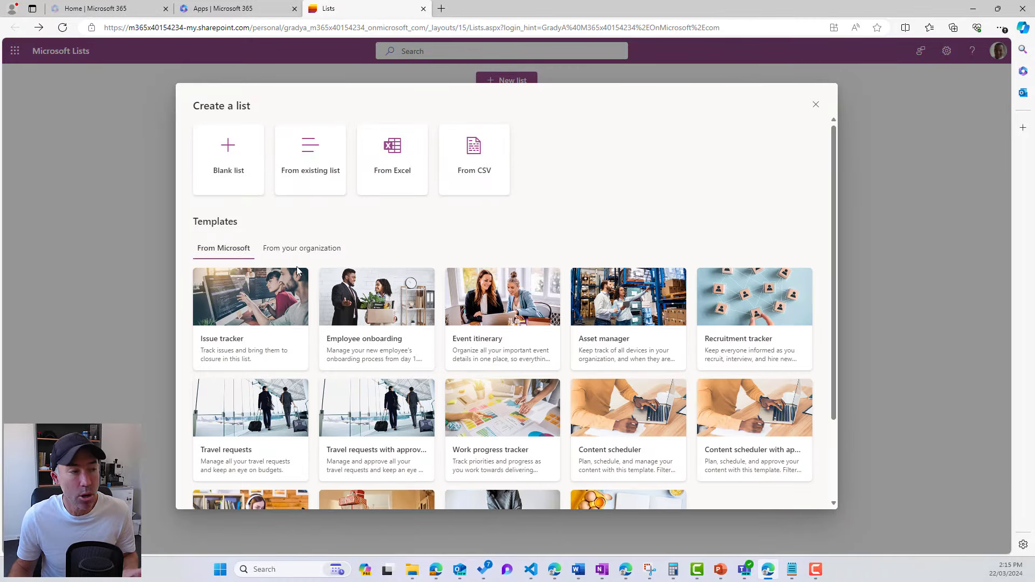
scroll(300, 287, down, 2)
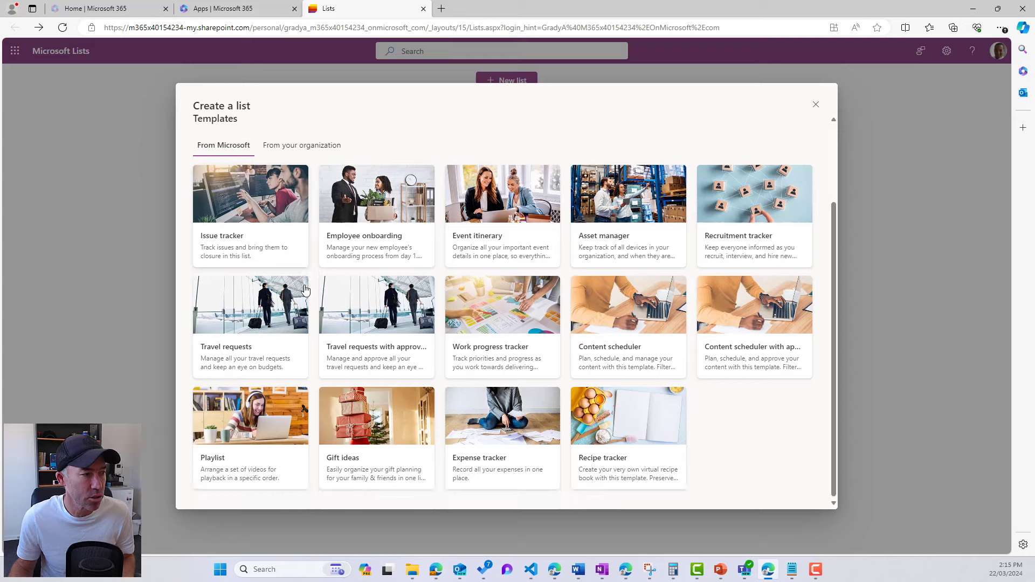
click(252, 356)
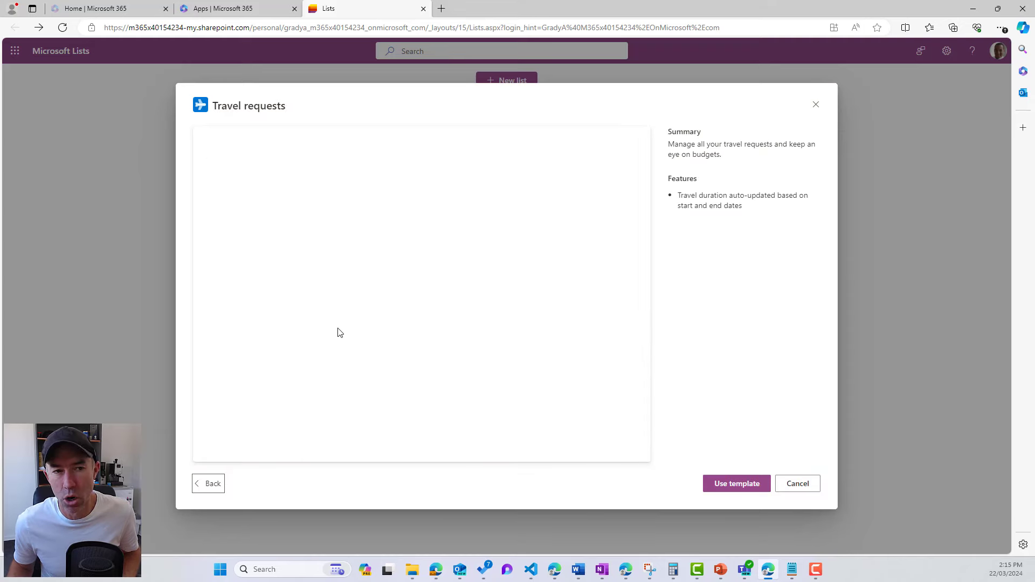
drag(346, 457, 613, 449)
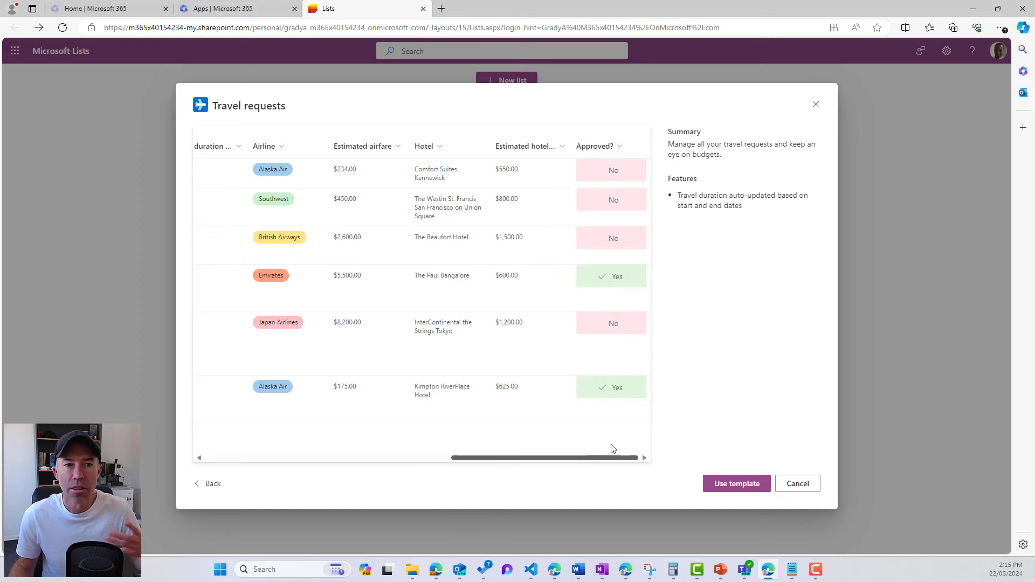
drag(591, 458, 431, 458)
Create the list from the Travel requests template, saved to The Landing site.
click(732, 484)
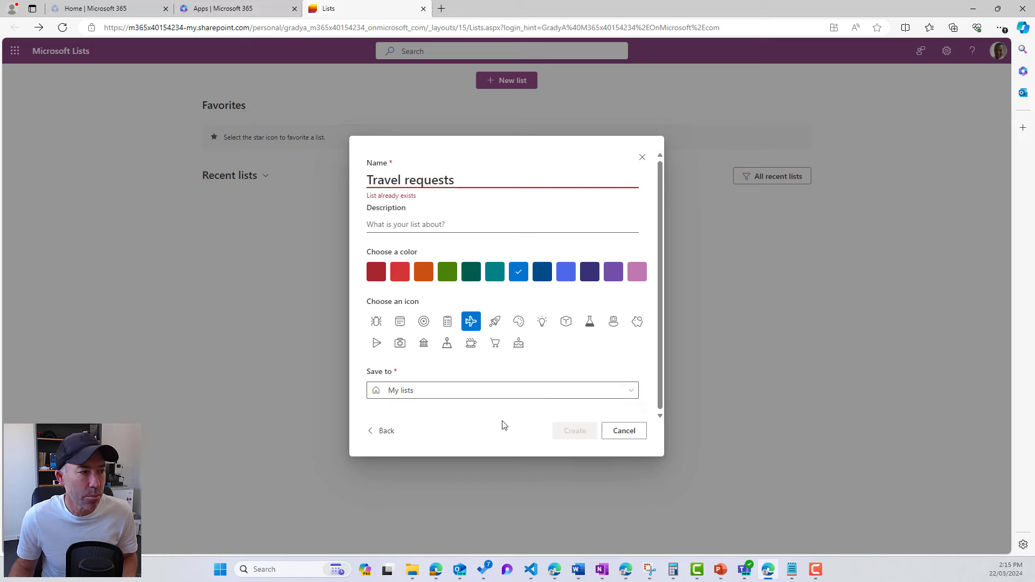
click(420, 392)
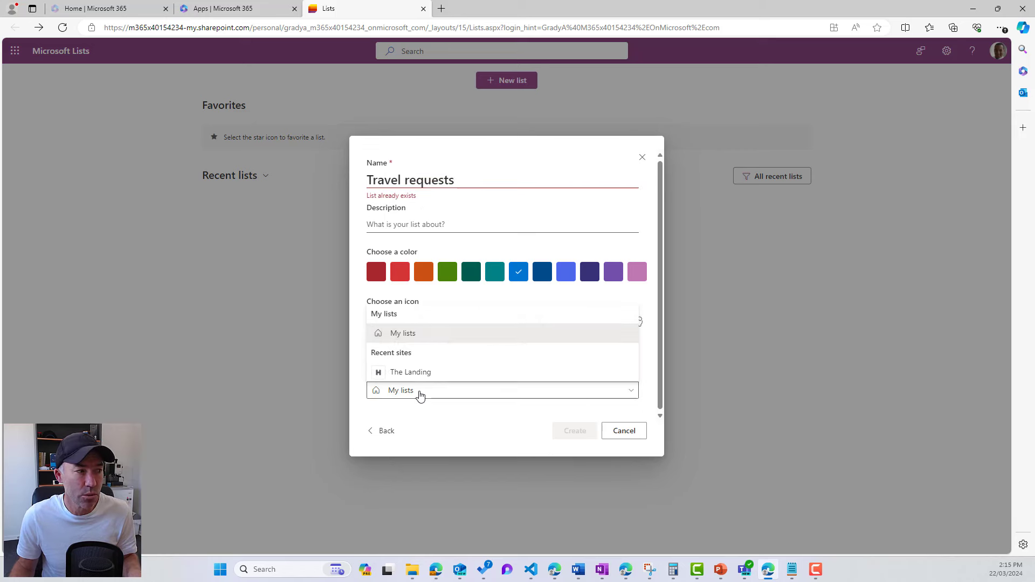
click(409, 373)
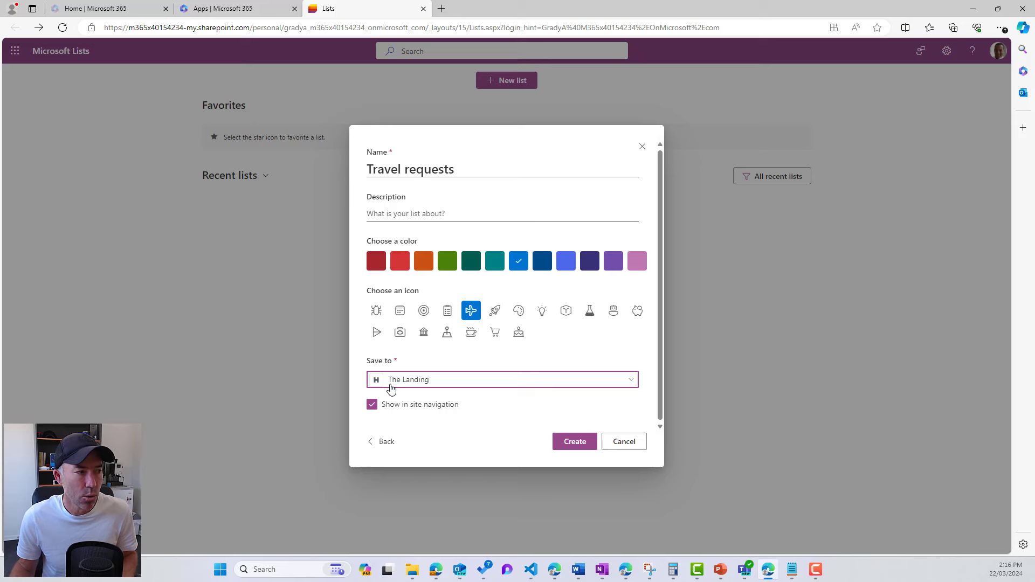
click(572, 443)
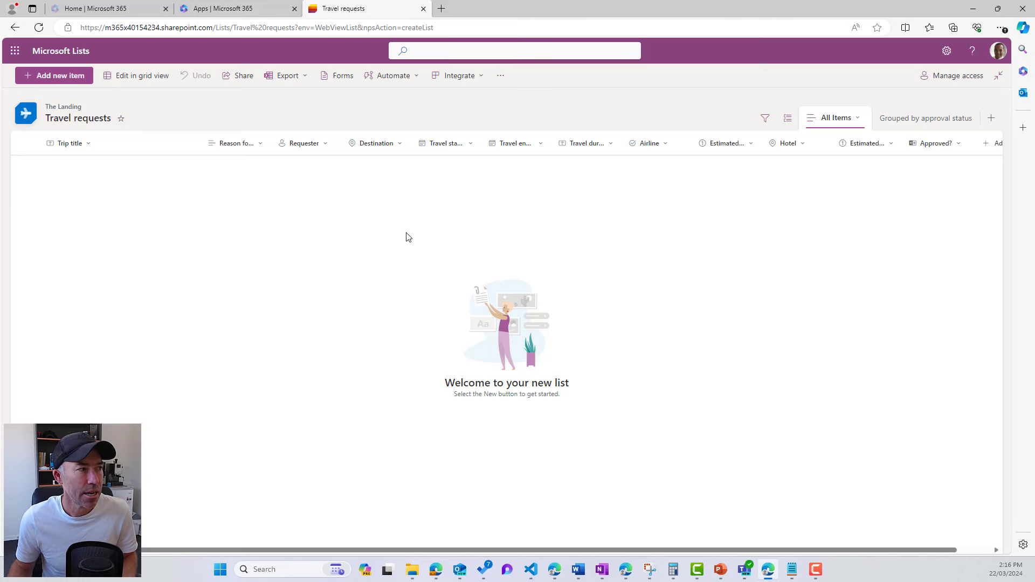
Start a new form for the list titled 'Travel Request'.
click(336, 79)
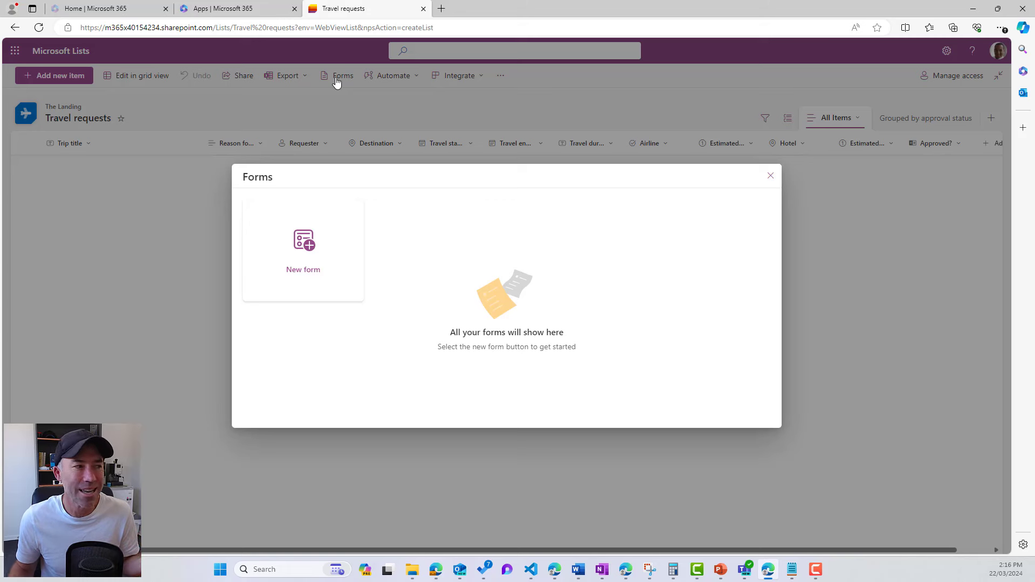
click(289, 259)
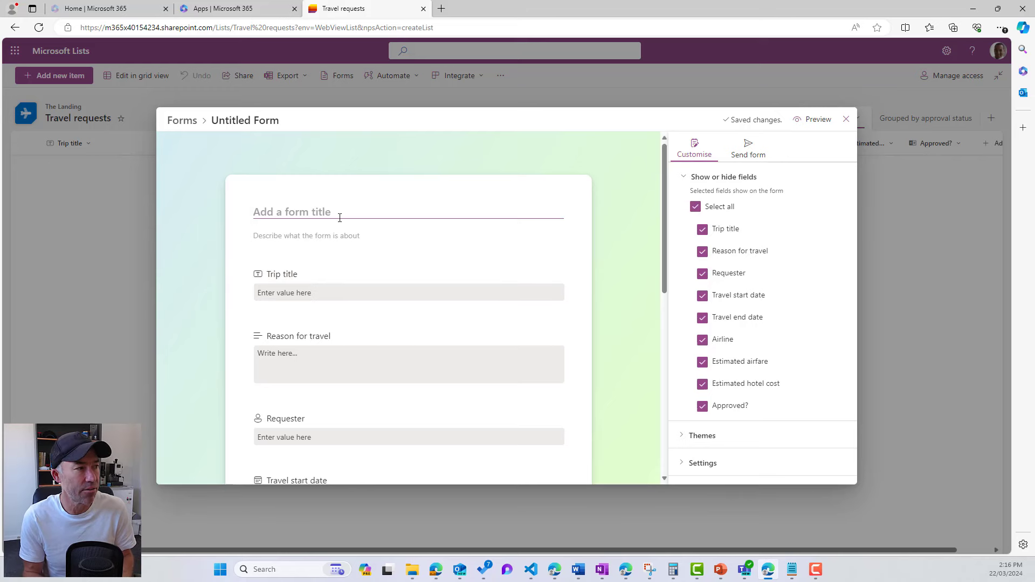
text(Travel R)
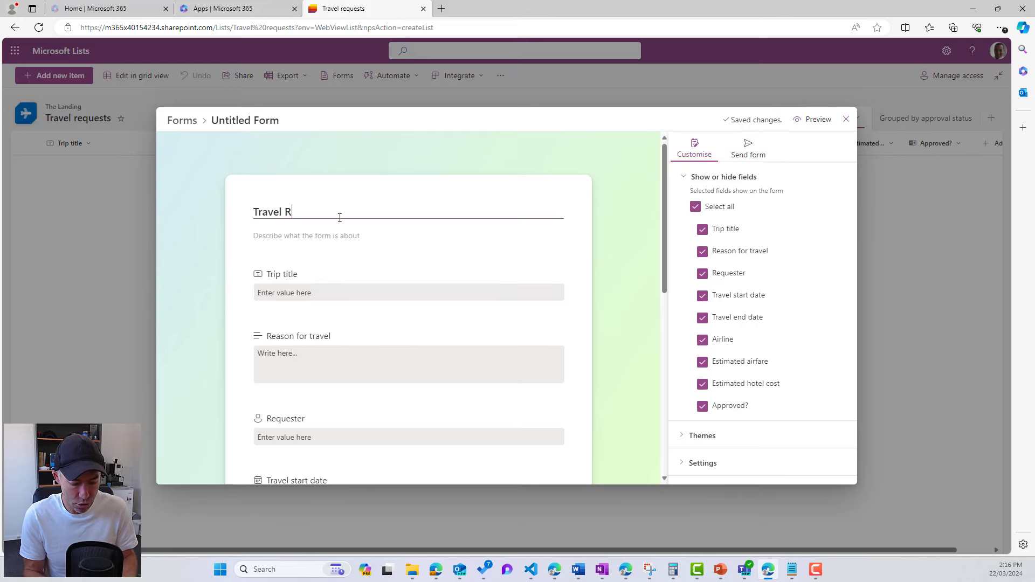
text(equests)
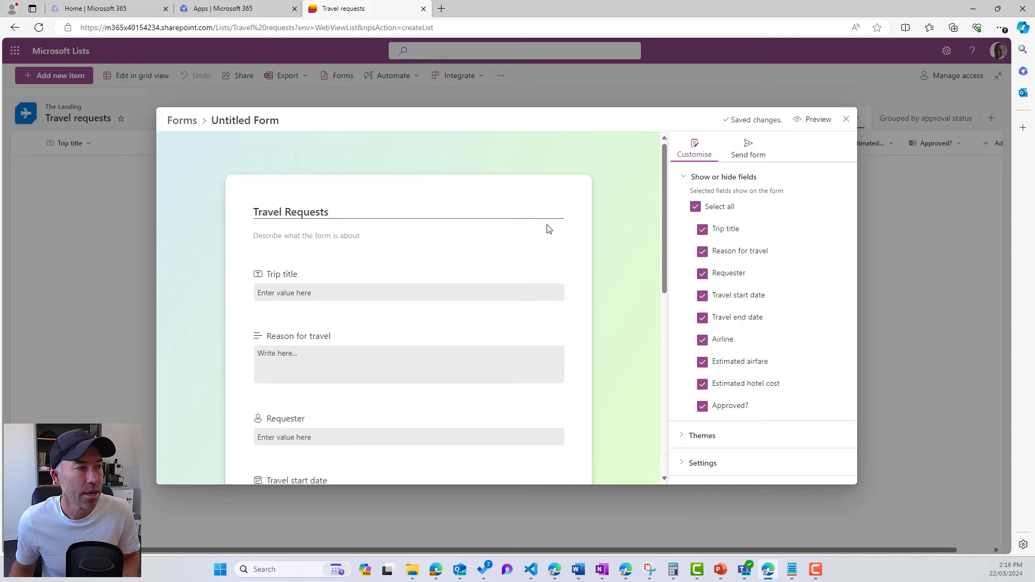
key(BackSpace)
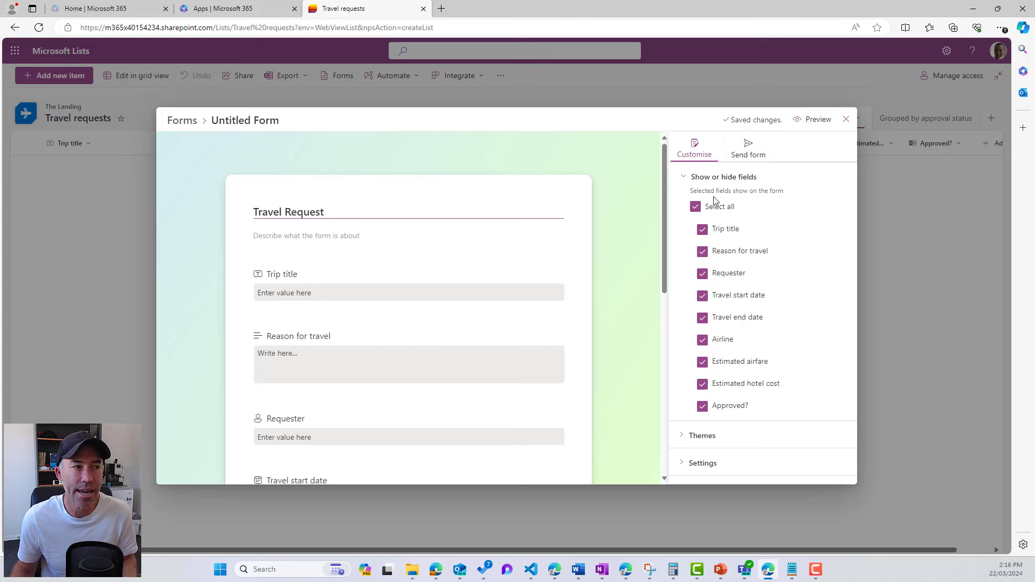
Hide the Approved? field and move Requester above Reason for travel.
click(703, 406)
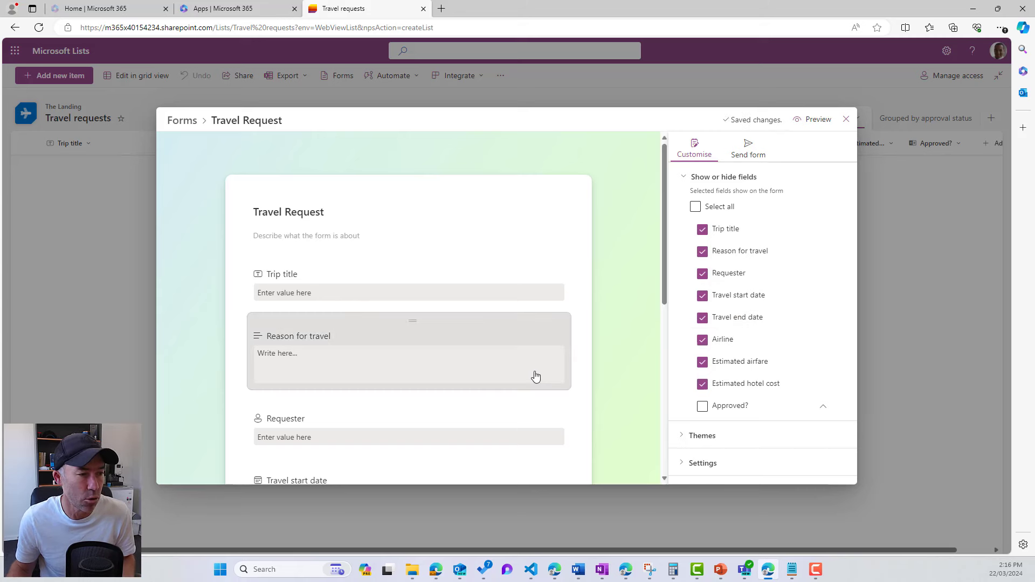
scroll(533, 378, down, 2)
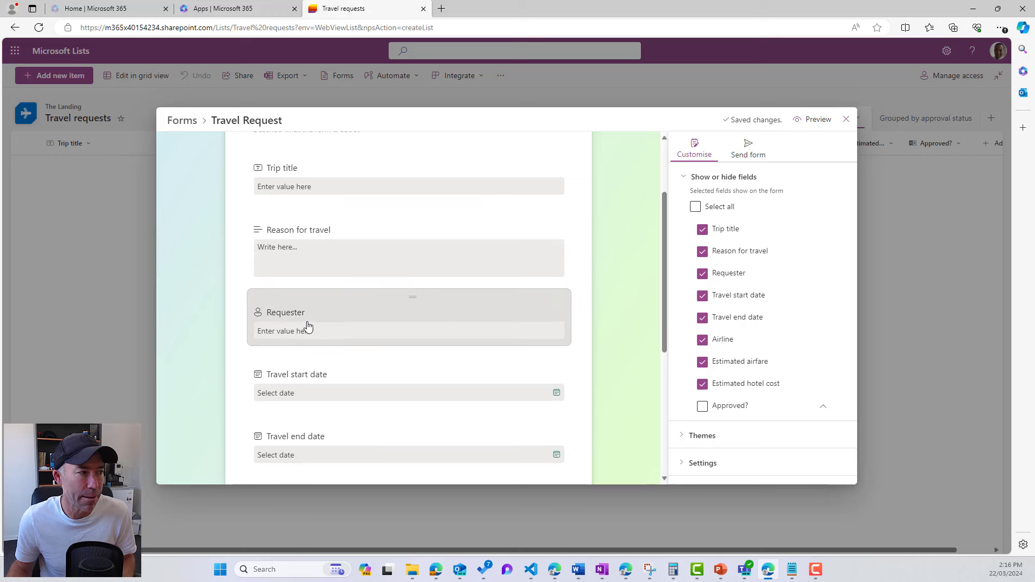
drag(308, 328, 342, 230)
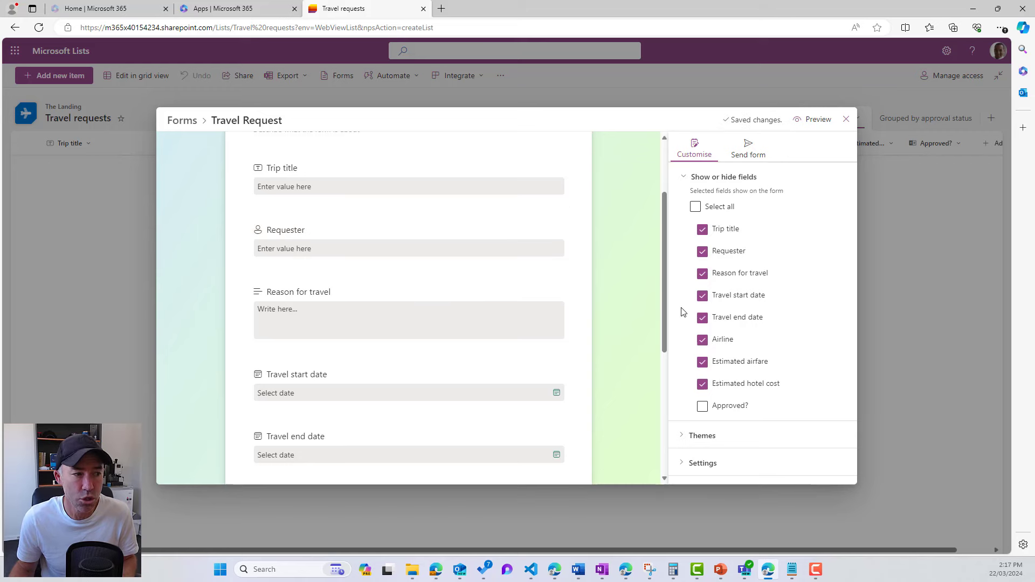
Apply the peach-and-pink theme to the form after trying purple, pink and green.
click(684, 441)
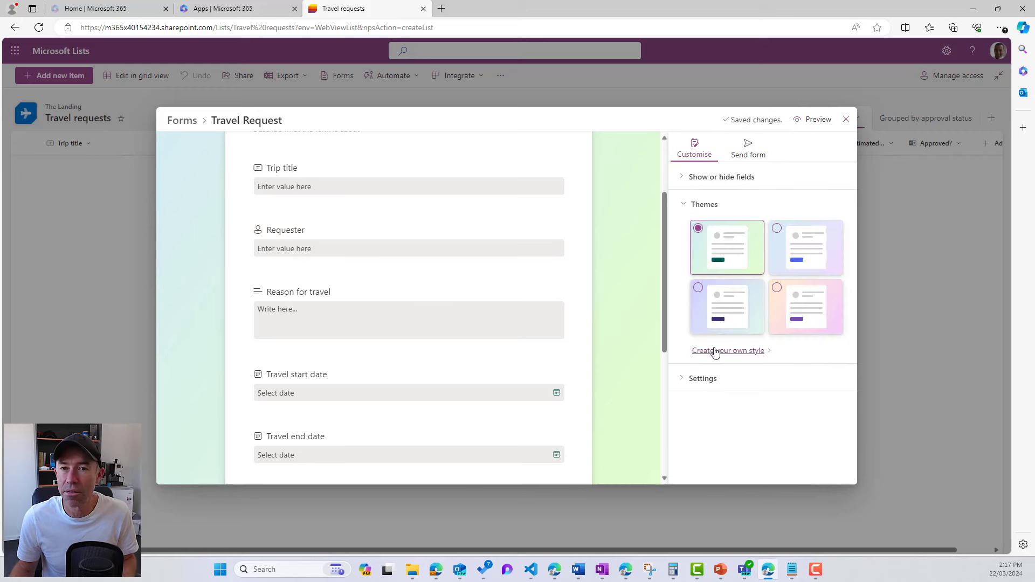
click(788, 243)
click(792, 313)
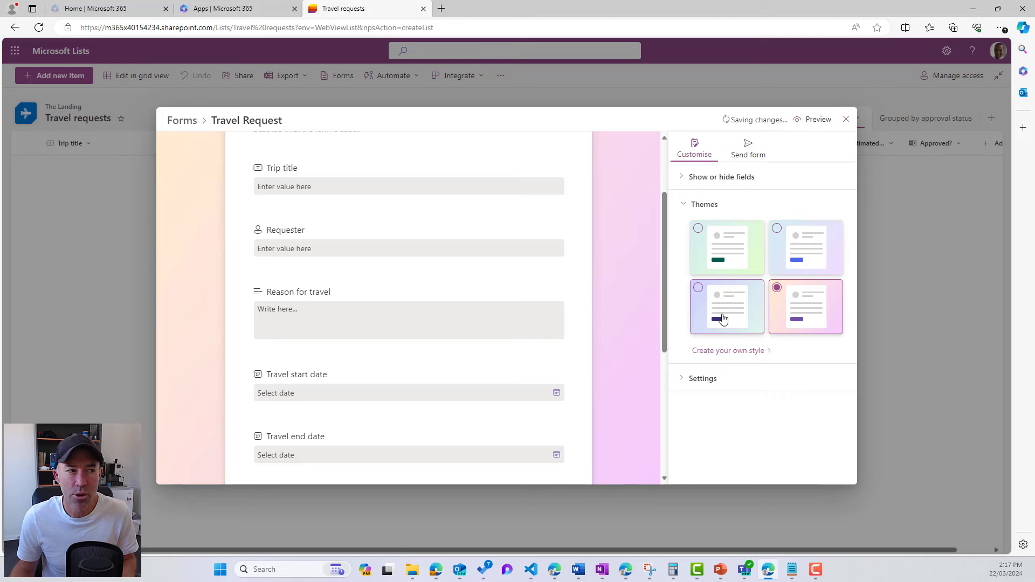
click(730, 251)
click(806, 307)
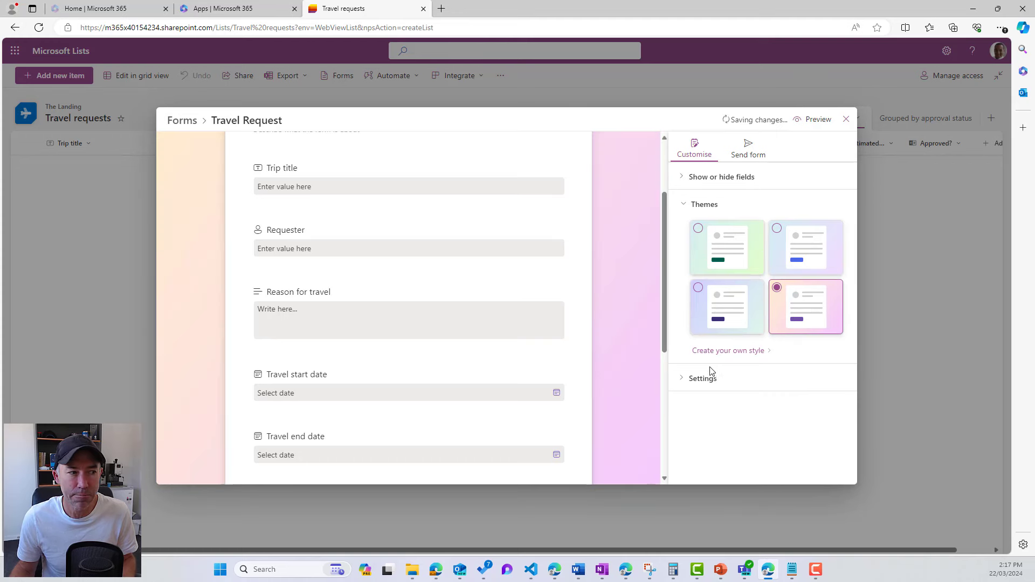
Browse the custom style theme colours, then show the form's response settings.
click(711, 352)
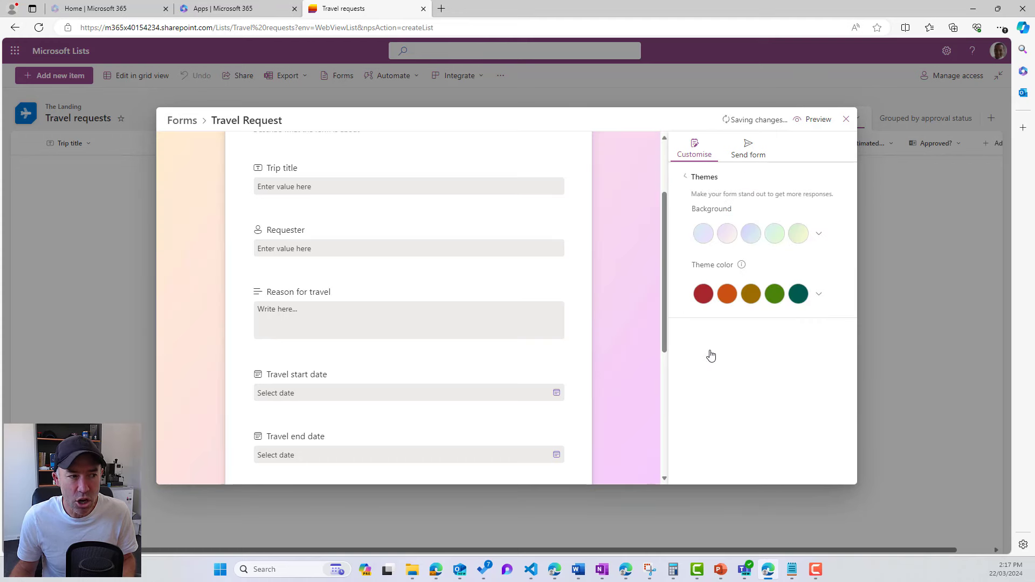
click(819, 294)
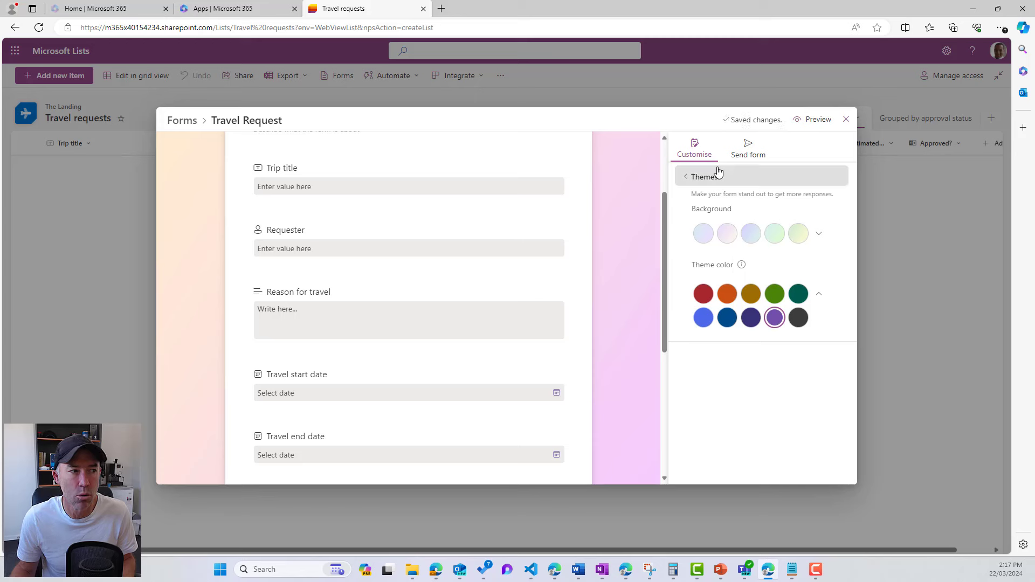
click(685, 177)
click(685, 380)
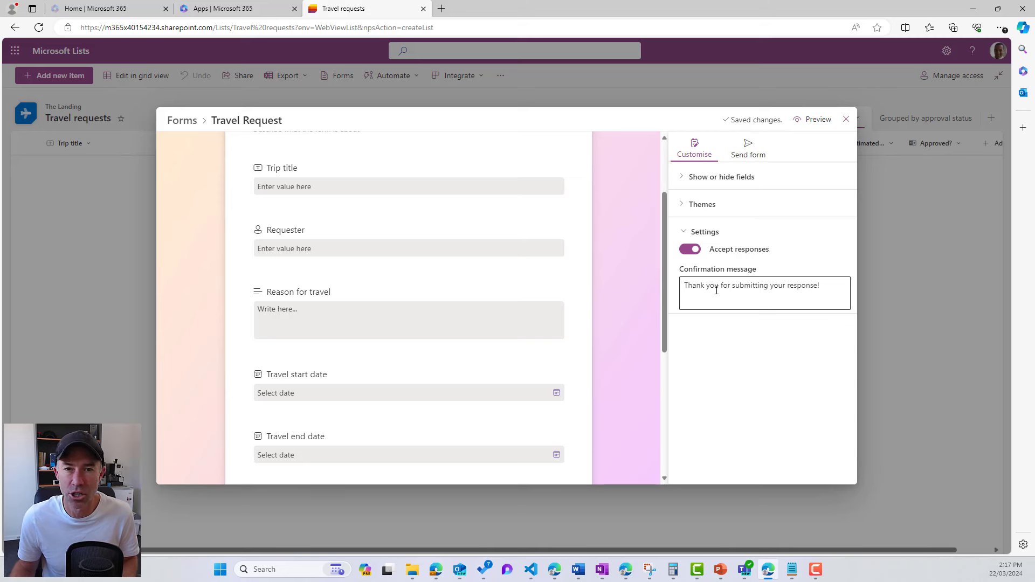
Copy the form's share link from Send form and open a new browser window.
scroll(624, 275, down, 2)
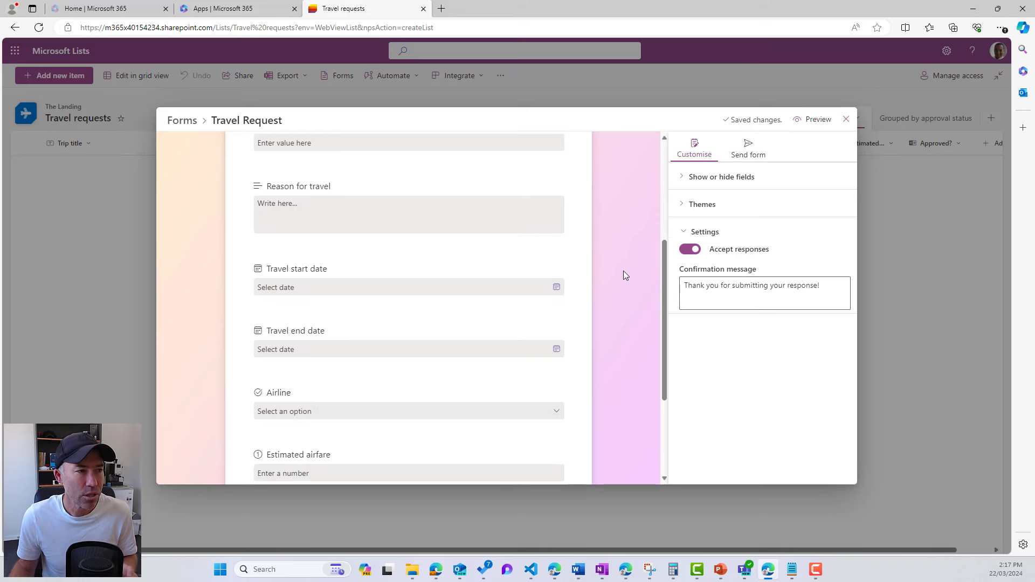
scroll(623, 270, up, 4)
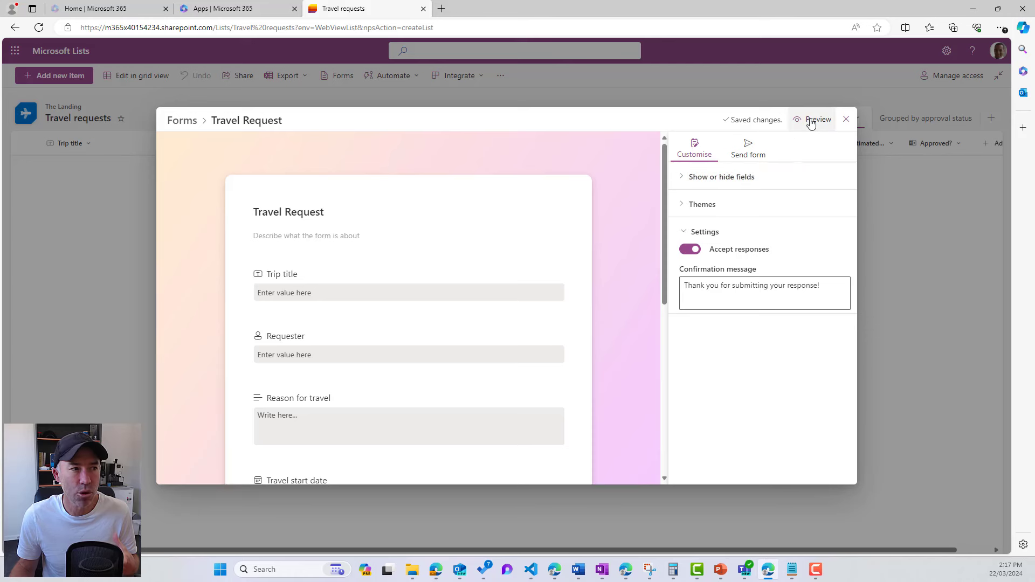
click(749, 155)
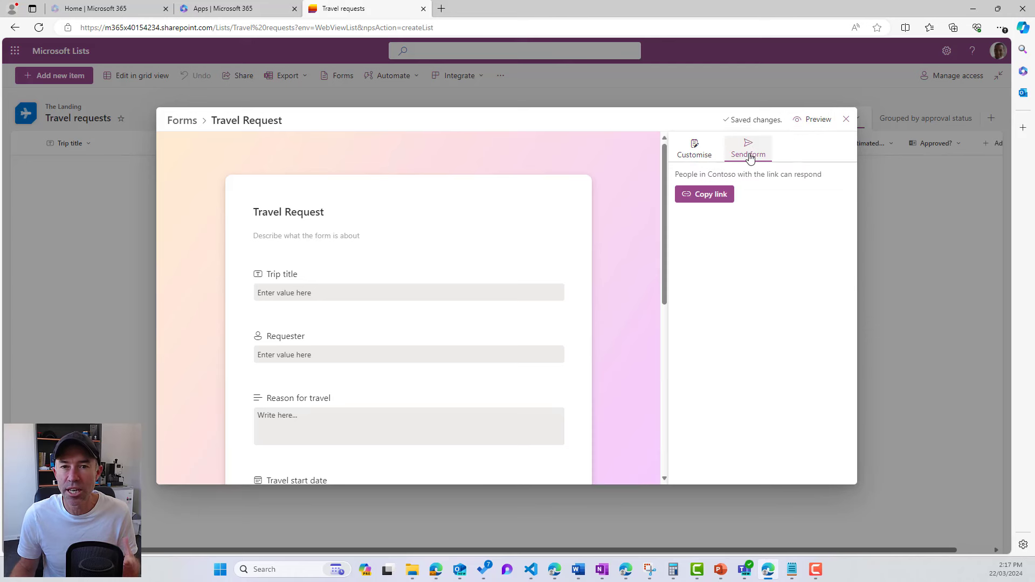
click(719, 201)
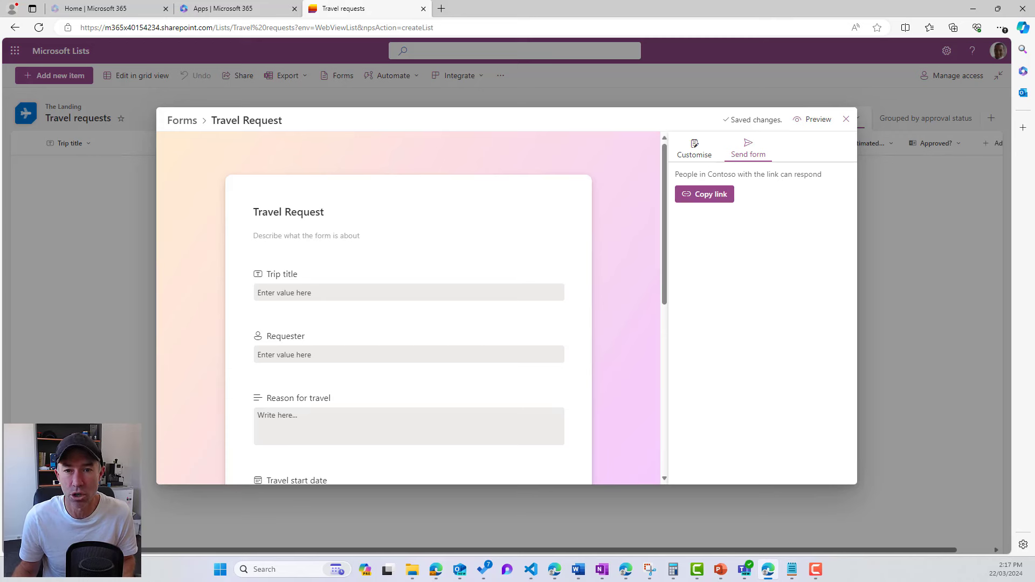
key(ctrl+shift+n)
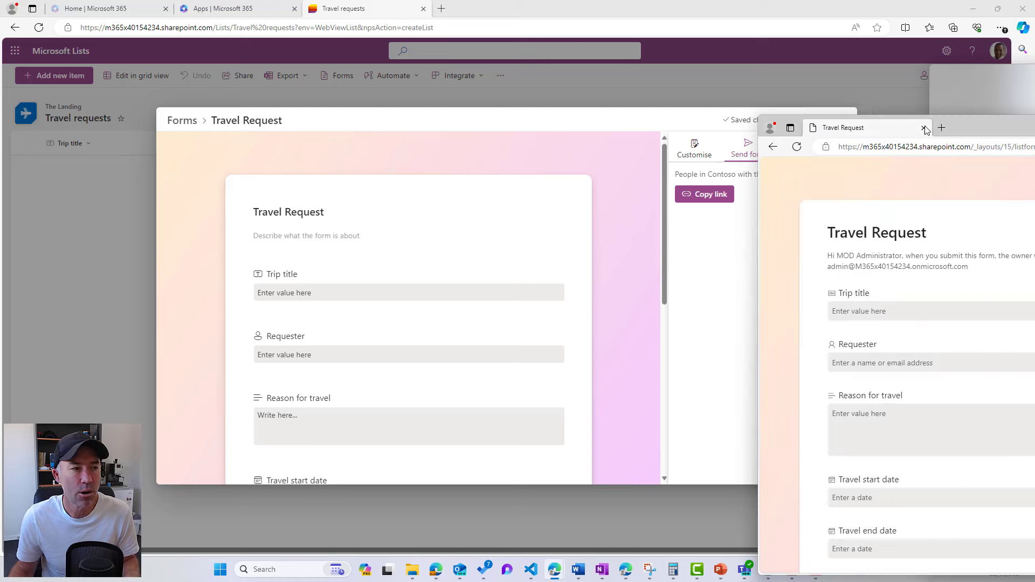
Maximise the form window and enter 'Sydney Workshop', the admin requester and reason 'fdafda'.
drag(995, 119, 493, 41)
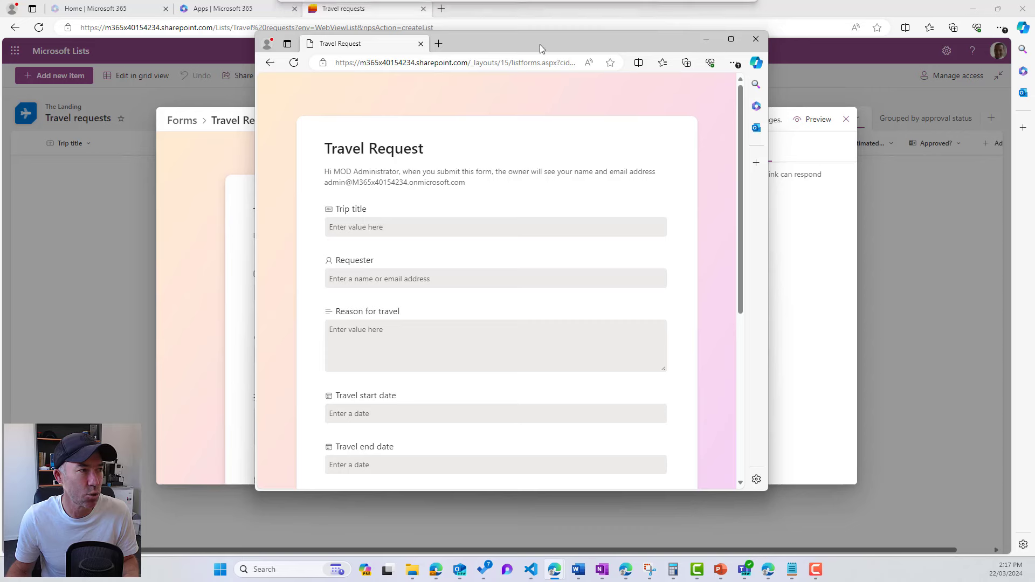
click(731, 39)
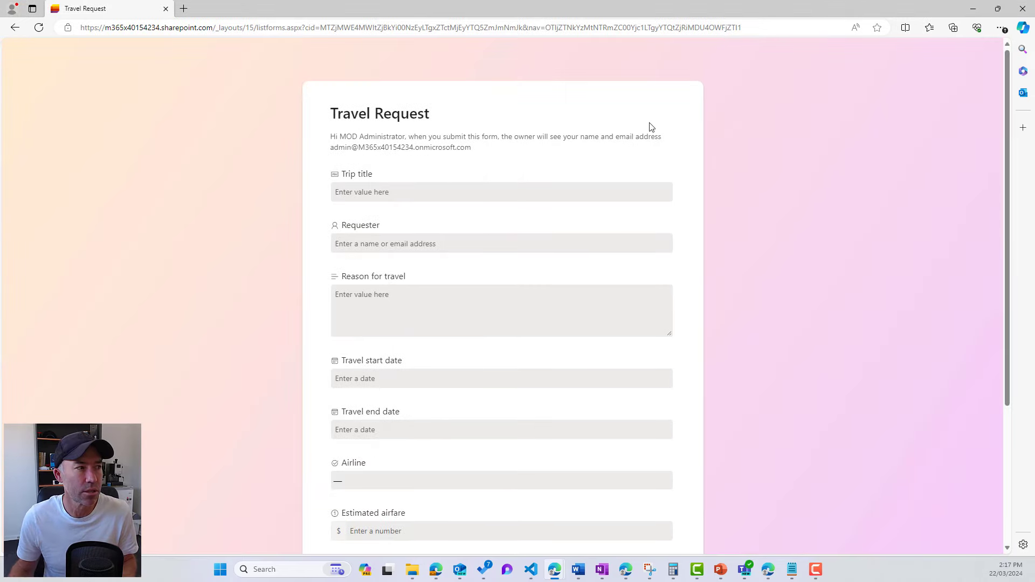
click(446, 192)
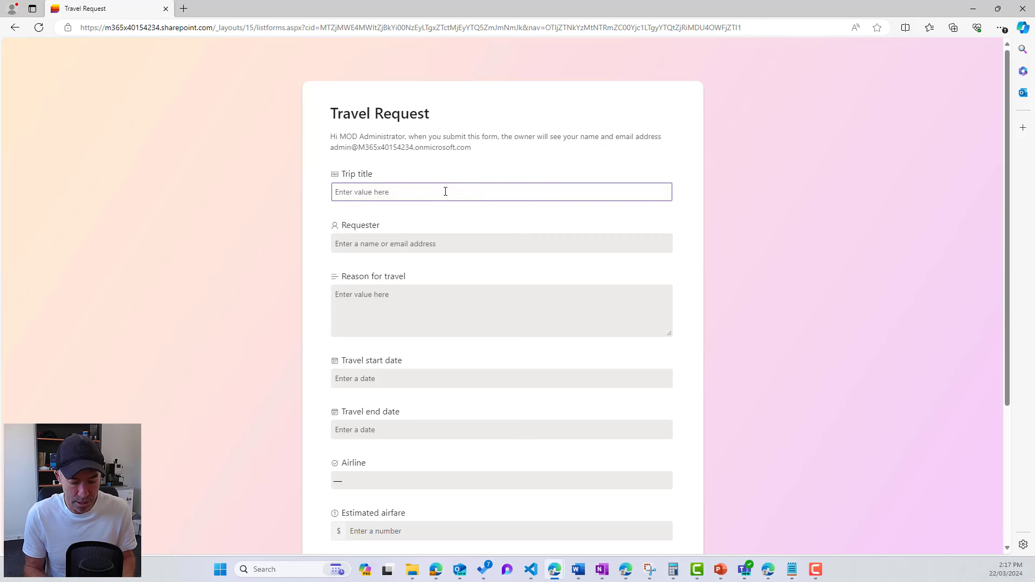
text(Sydney)
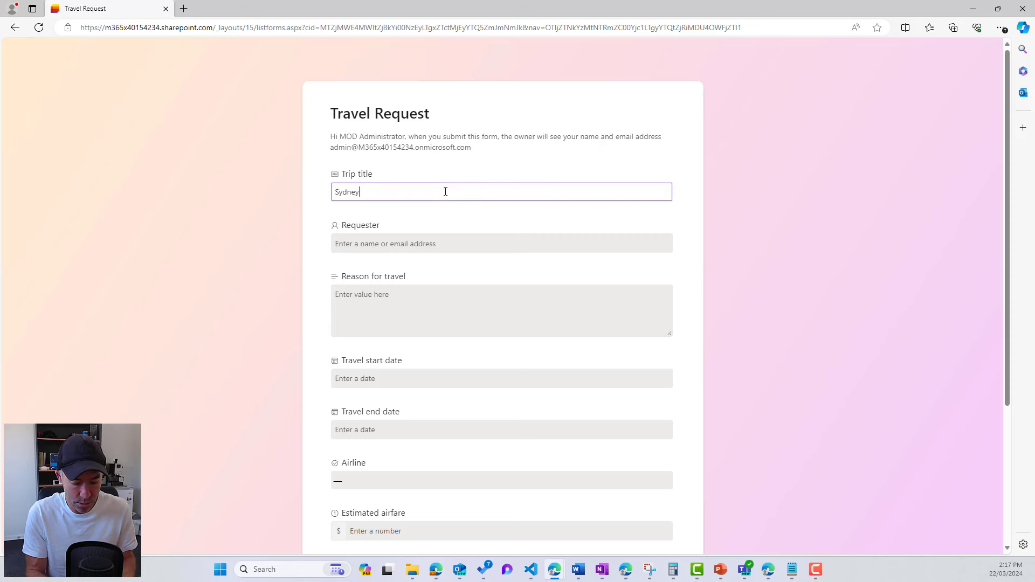
text( Workshop)
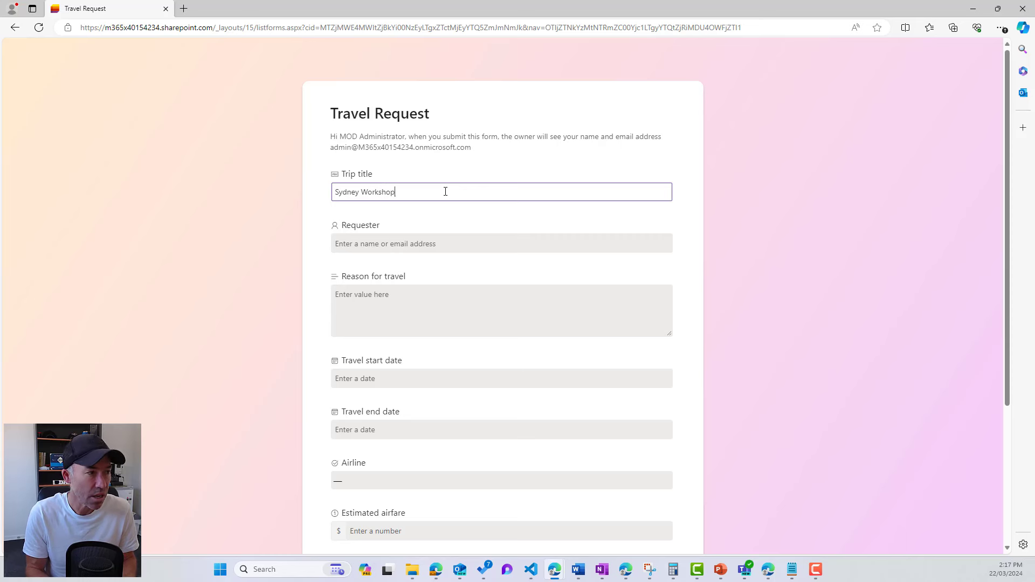
key(Tab)
click(434, 243)
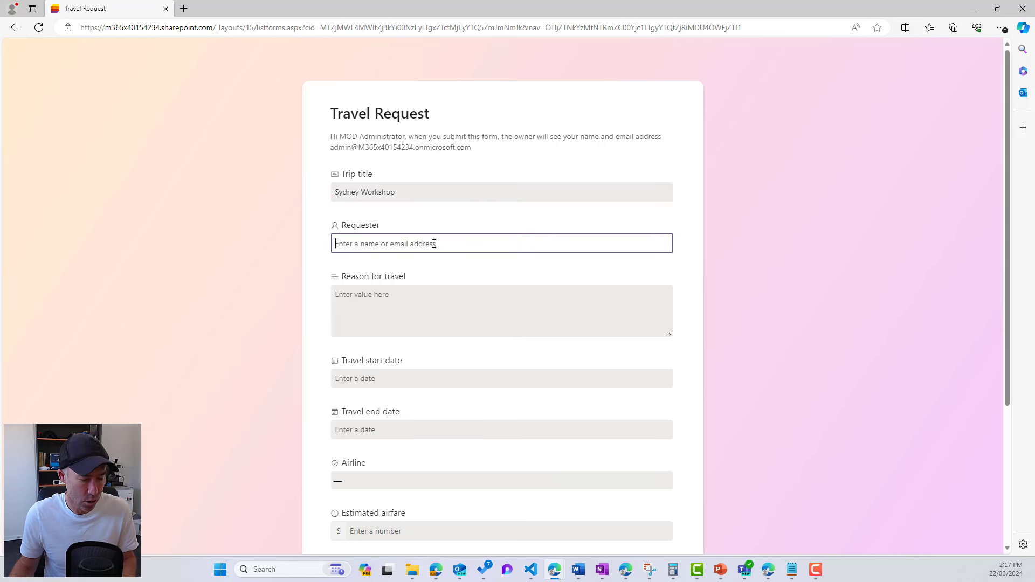
text(admin)
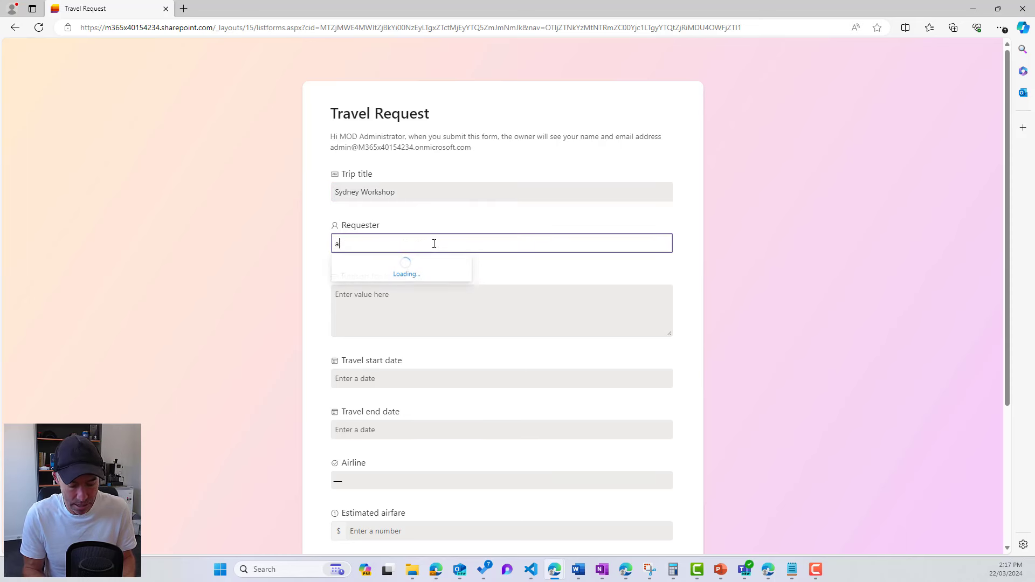
click(425, 278)
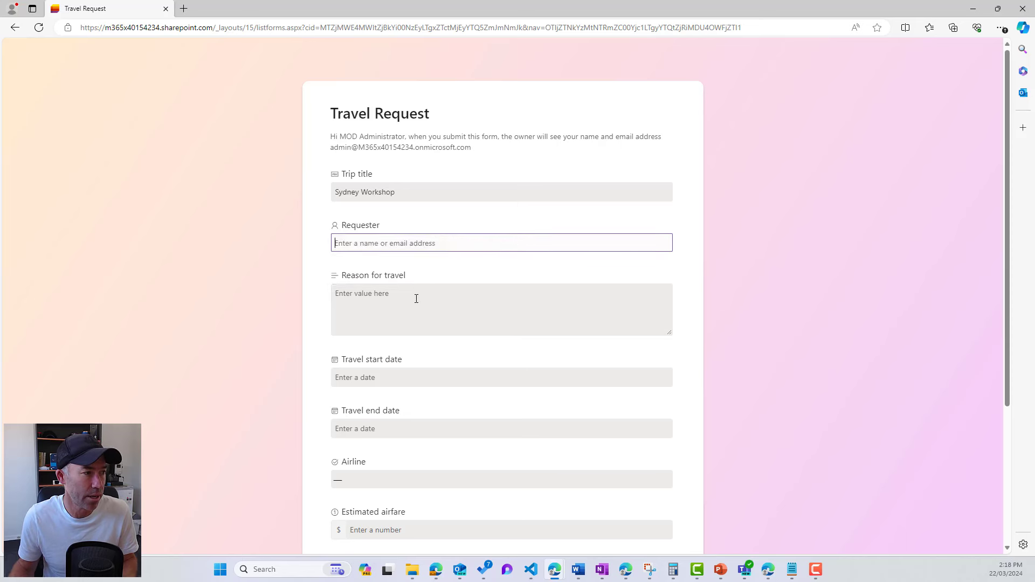
click(410, 307)
text(fdafda)
Set dates 3/27–3/28/2024, airline Southwest, airfare 1000, hotel 500, and submit.
click(413, 375)
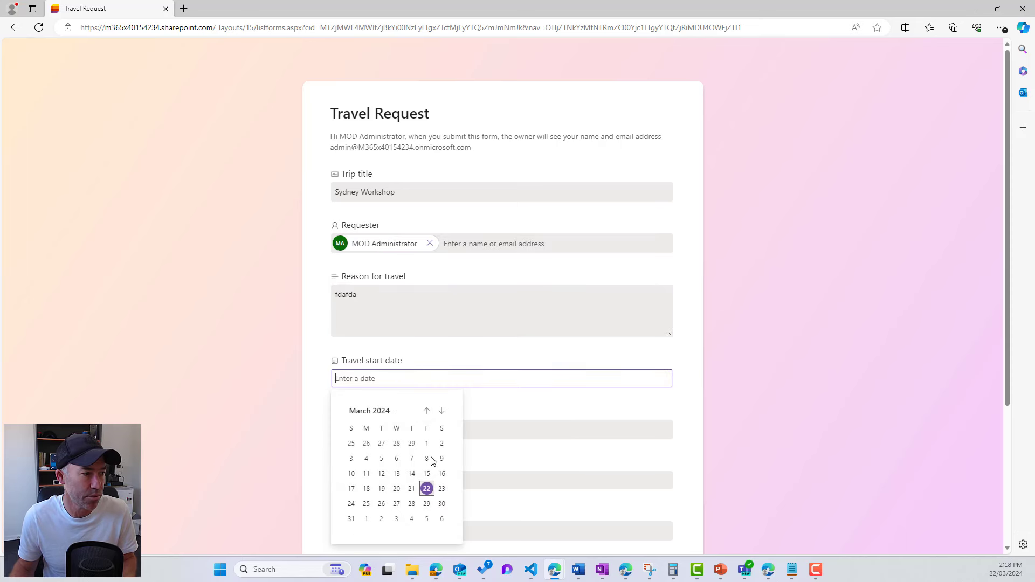
click(397, 506)
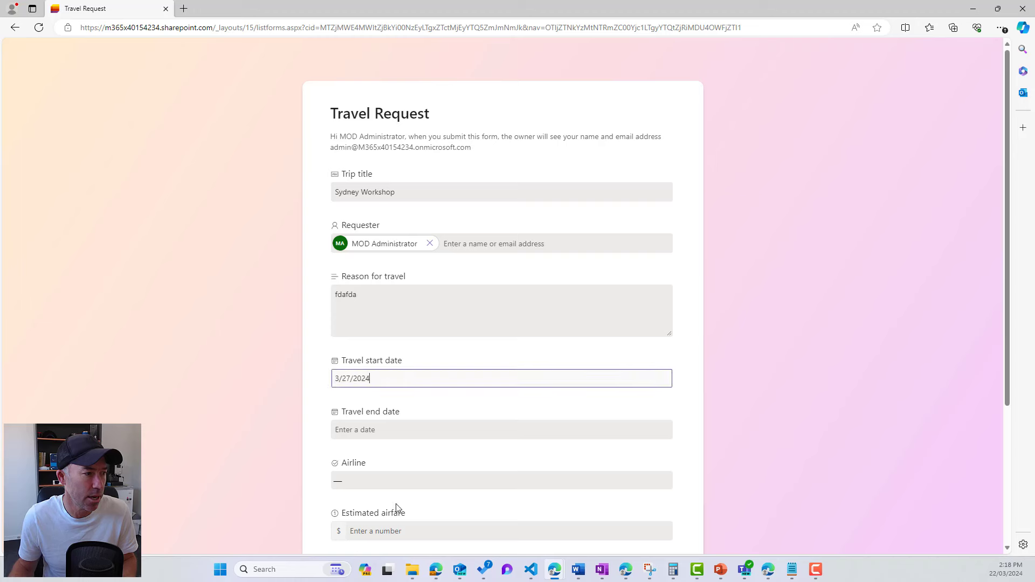
click(410, 430)
click(414, 383)
scroll(413, 378, down, 1)
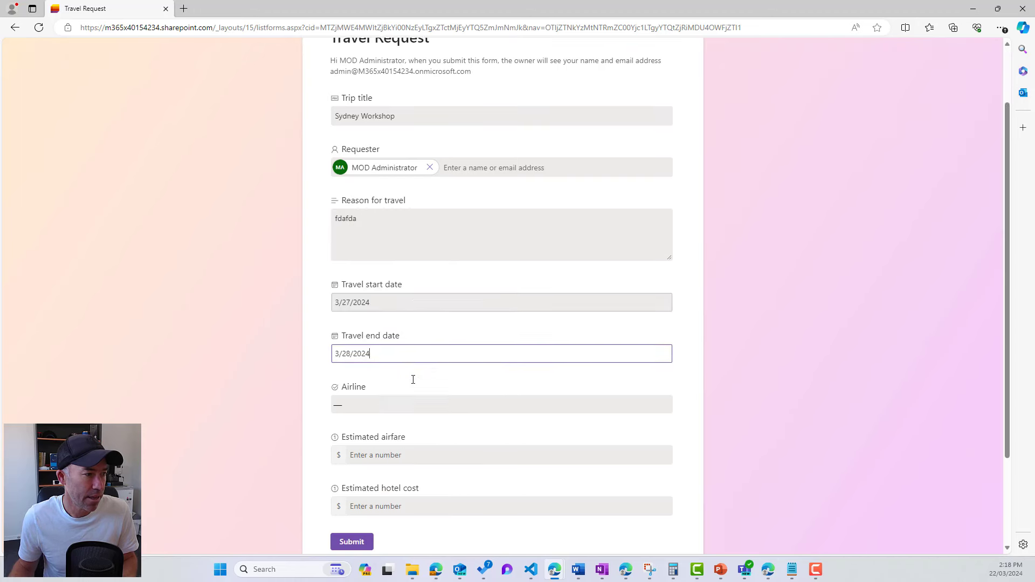
click(397, 404)
click(398, 452)
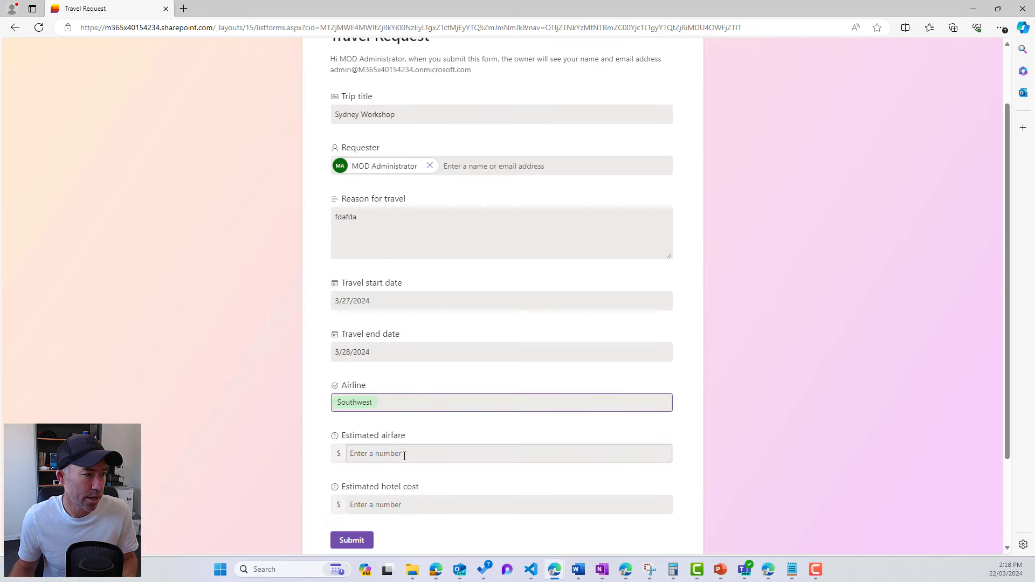
click(397, 453)
text(1000)
click(424, 503)
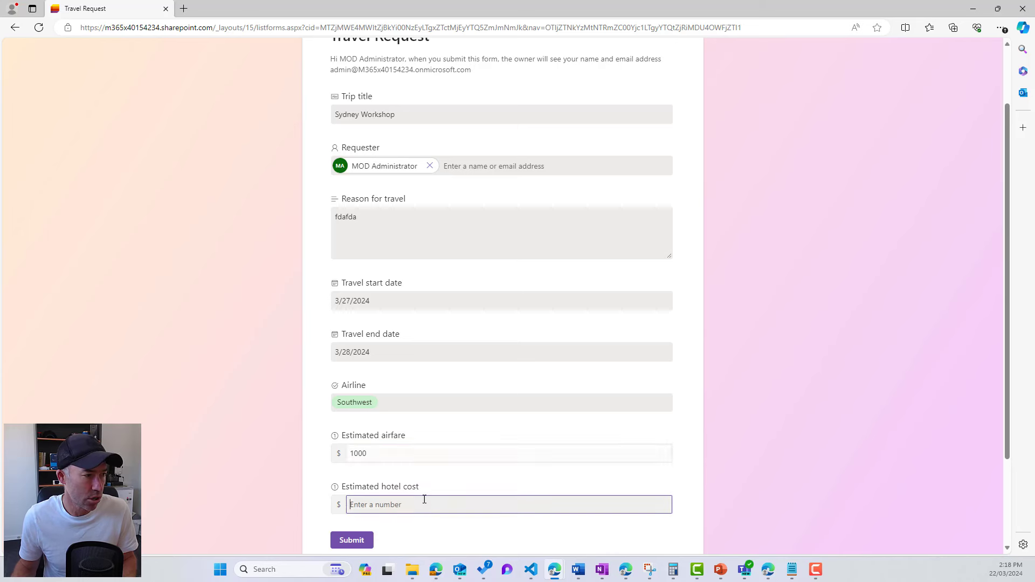
text(500)
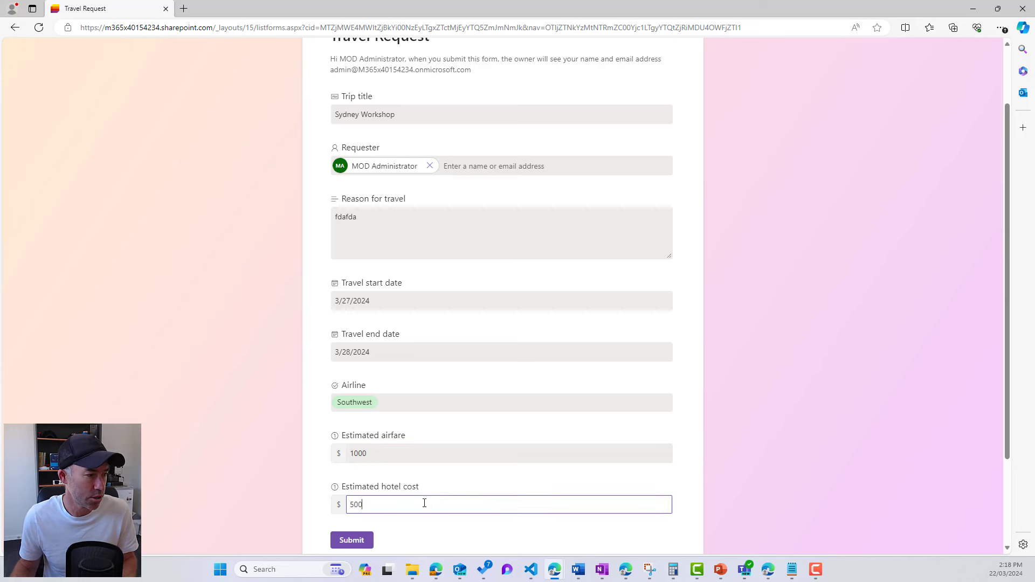
click(365, 544)
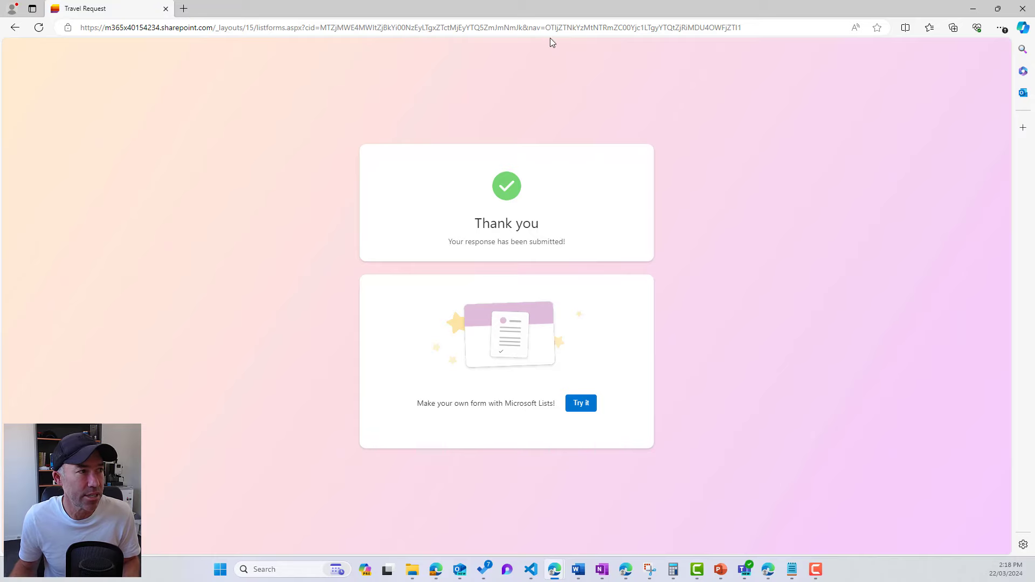
Move the form window aside to reveal the Travel Request form editor.
drag(551, 14, 1034, 162)
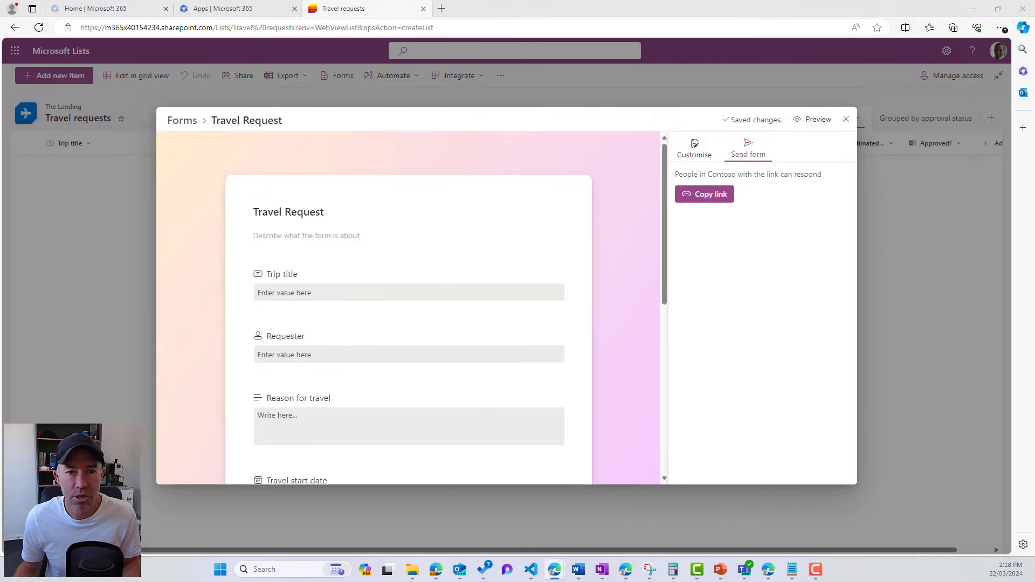
Close the form editor and refresh so the Sydney Workshop row appears.
click(846, 120)
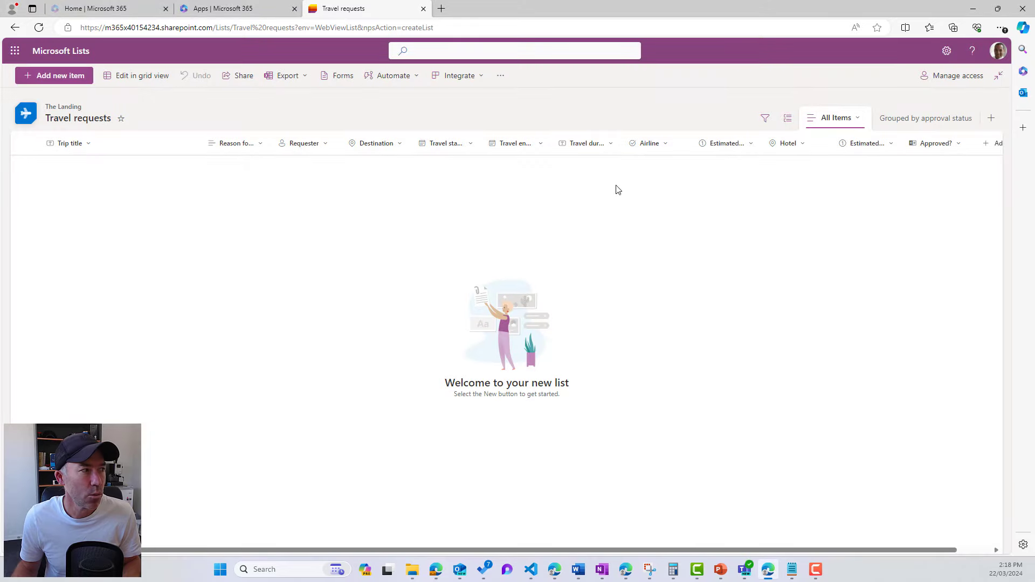
click(39, 28)
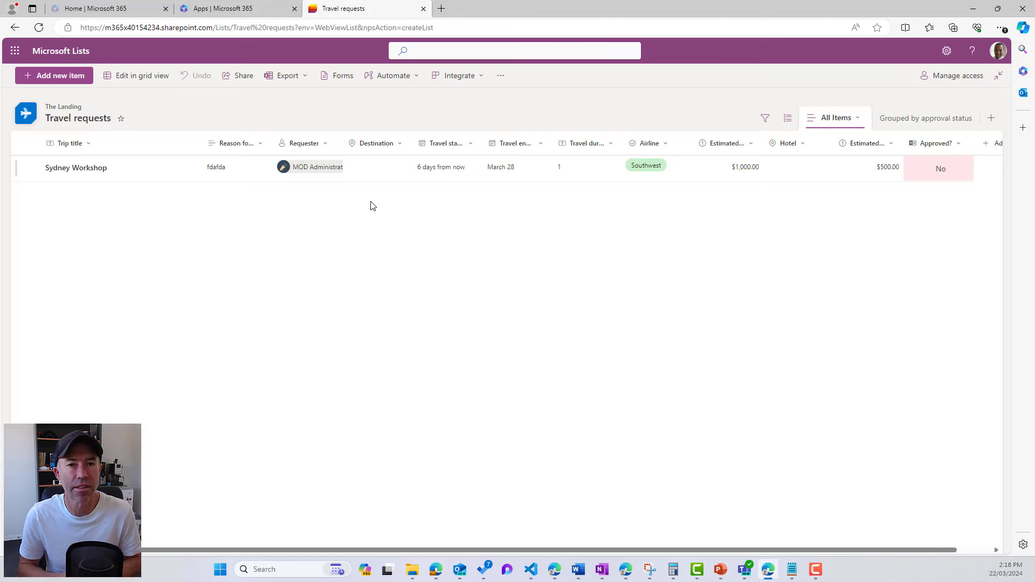
Create a second, untitled form from the list's Forms dialog.
click(339, 75)
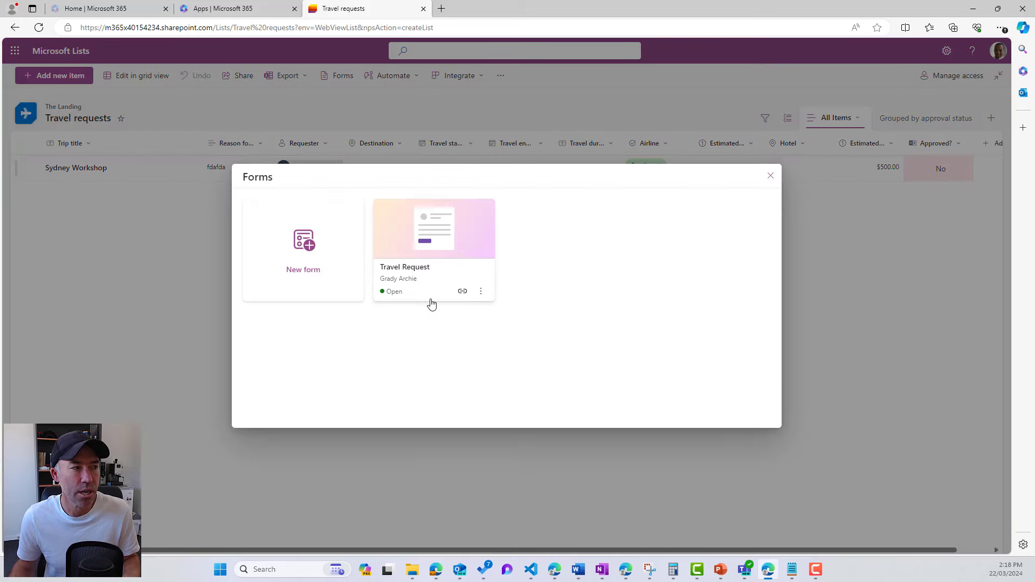
click(310, 246)
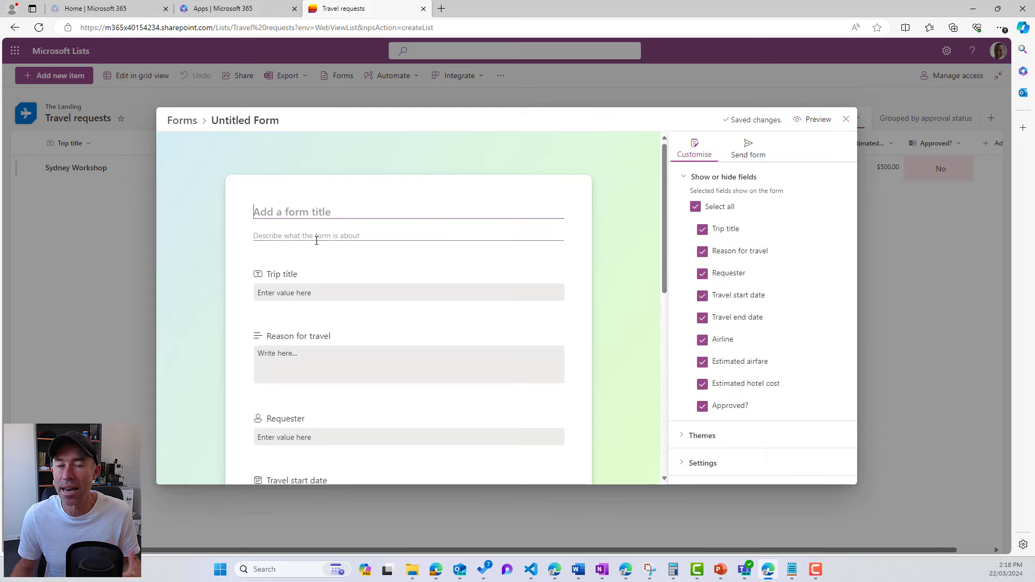